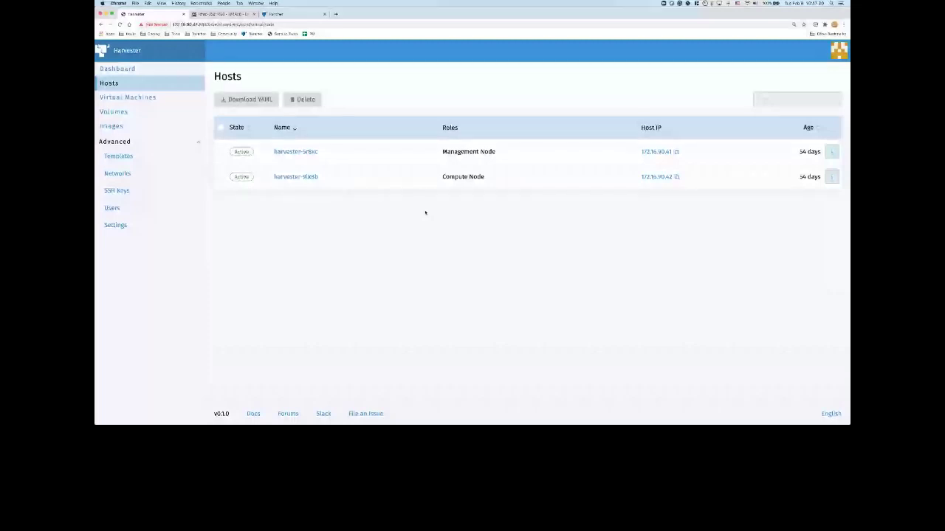
Show the Virtual Machines list in Harvester's sidebar.
{"action": "left_click", "coordinate": [147, 98]}
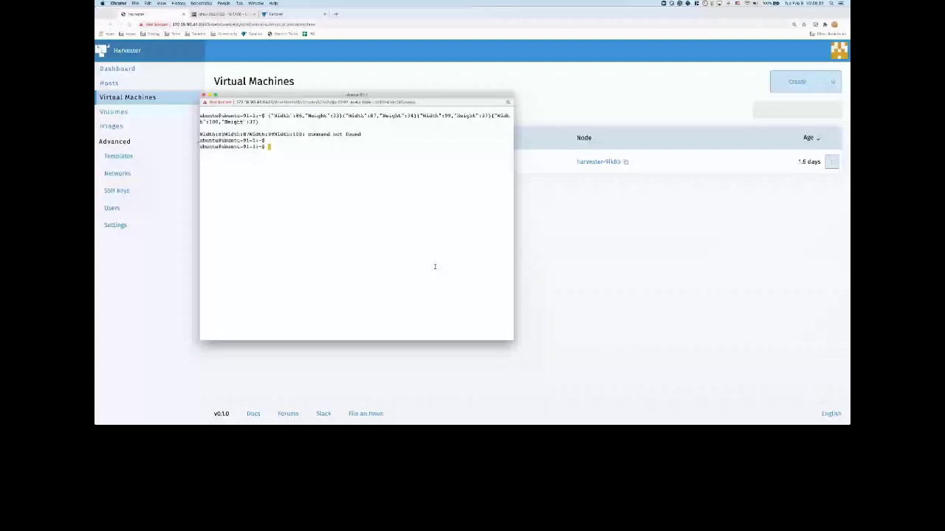
Log out of the VM console and bring up a fresh login prompt as ubuntu.
{"action": "key", "text": "ctrl+d"}
{"action": "type", "text": "ubuntu"}
{"action": "key", "text": "Return"}
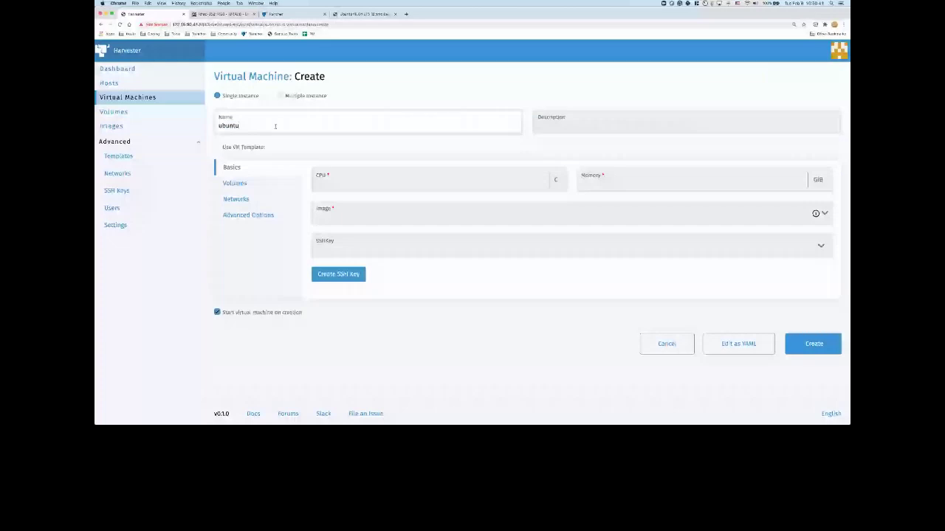
Name the VM ubuntu-92-1 with 2 CPUs, 2 GiB memory and the focal cloud image.
{"action": "type", "text": "-92-1"}
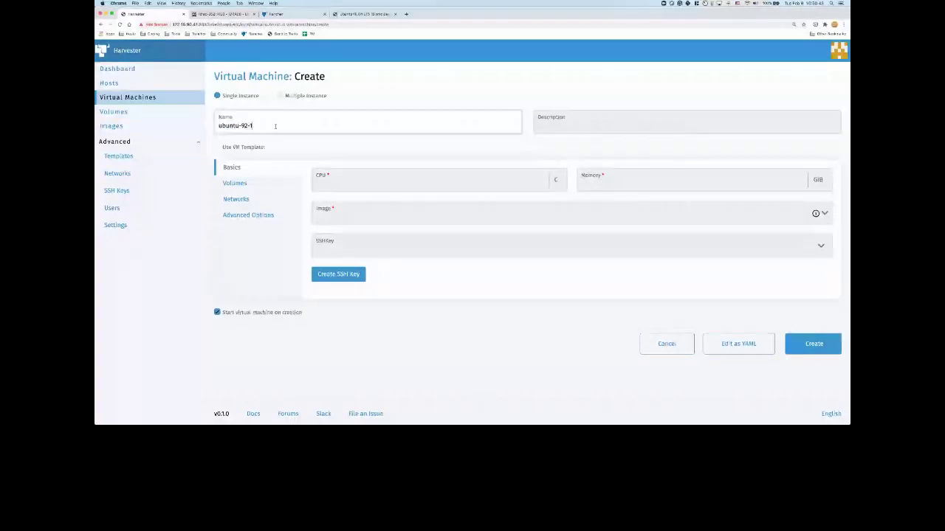
{"action": "left_click", "coordinate": [332, 180]}
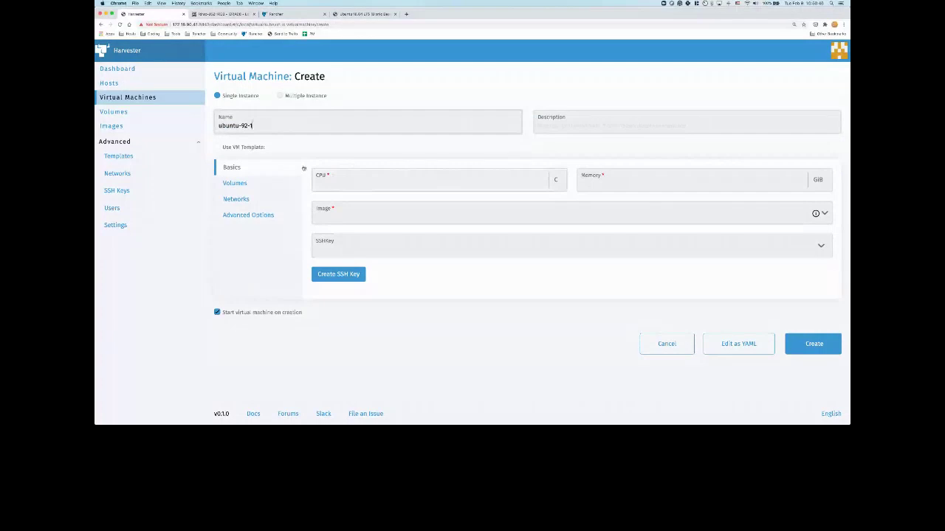
{"action": "left_click", "coordinate": [355, 214]}
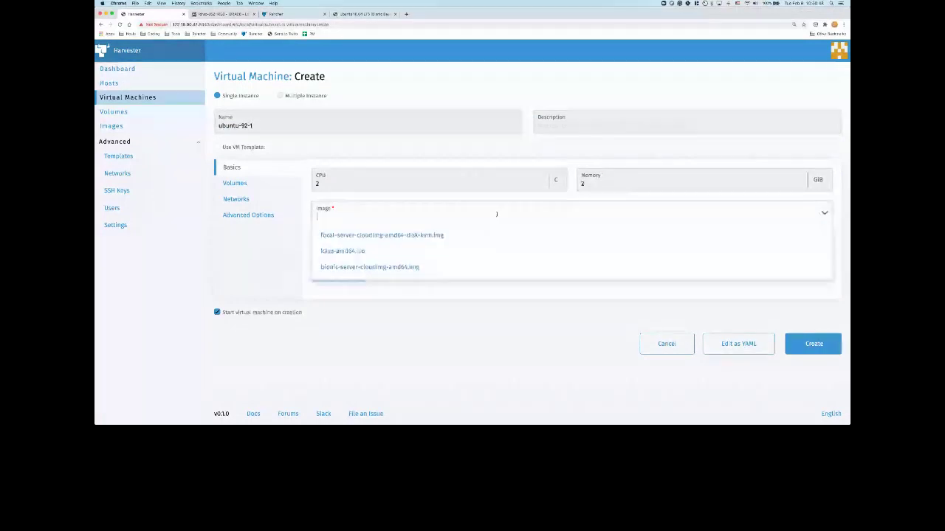
{"action": "left_click", "coordinate": [385, 235]}
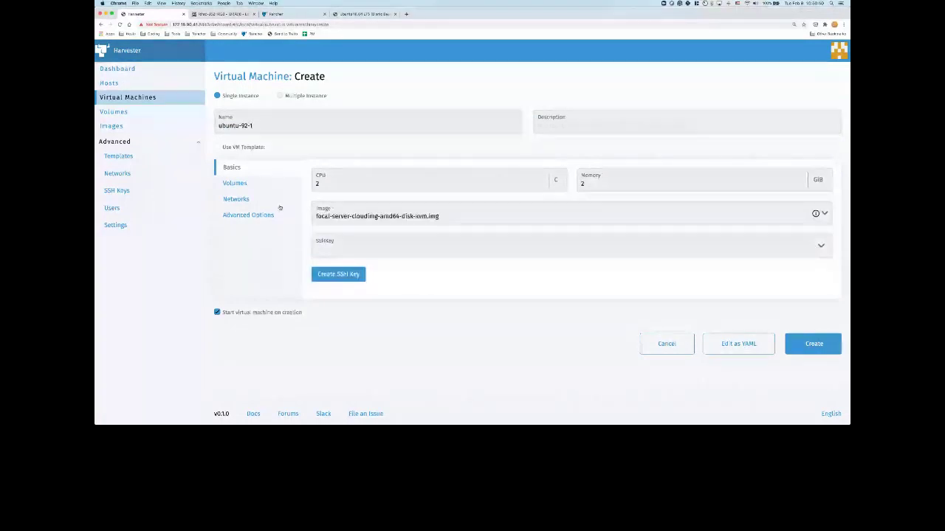
Attach the VM's nic-1 to the vlan92 network.
{"action": "left_click", "coordinate": [236, 199]}
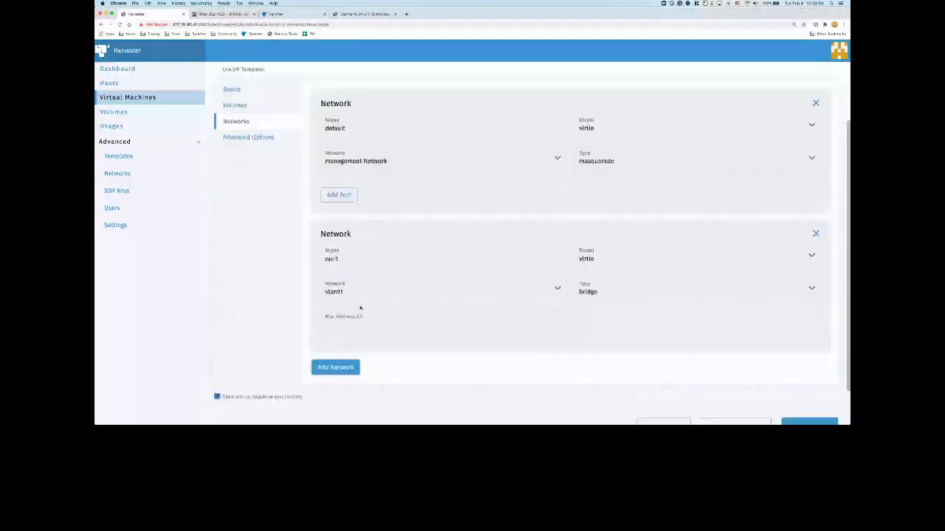
{"action": "left_click", "coordinate": [359, 291]}
{"action": "left_click", "coordinate": [347, 325]}
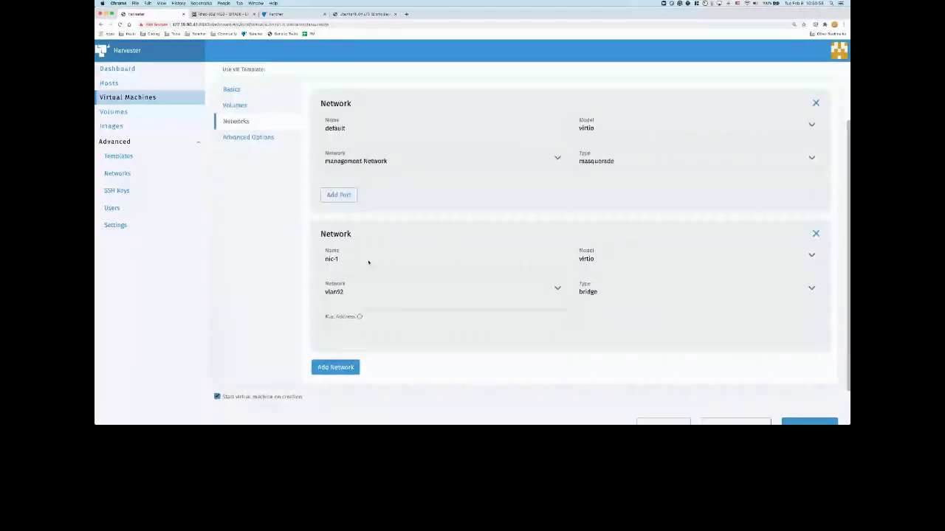
{"action": "scroll", "coordinate": [347, 291], "scroll_direction": "up", "scroll_amount": 1}
{"action": "scroll", "coordinate": [516, 295], "scroll_direction": "down", "scroll_amount": 1}
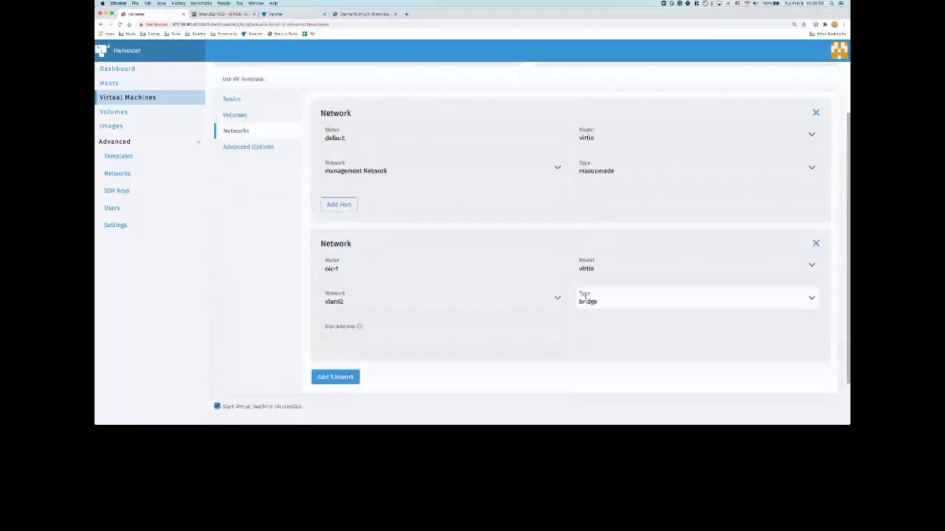
{"action": "left_click", "coordinate": [251, 147]}
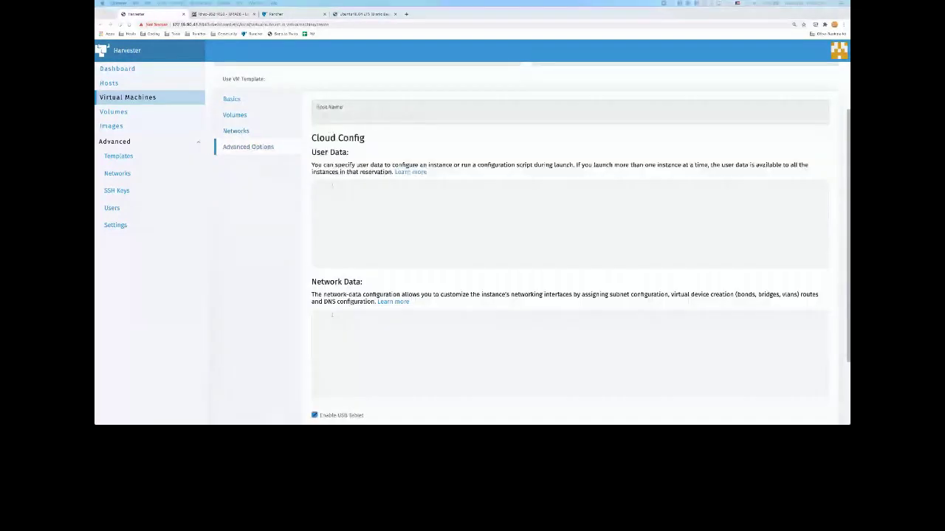
Paste the cloud-config into User Data and the network-config YAML into Network Data.
{"action": "left_click", "coordinate": [423, 207]}
{"action": "key", "text": "super+v"}
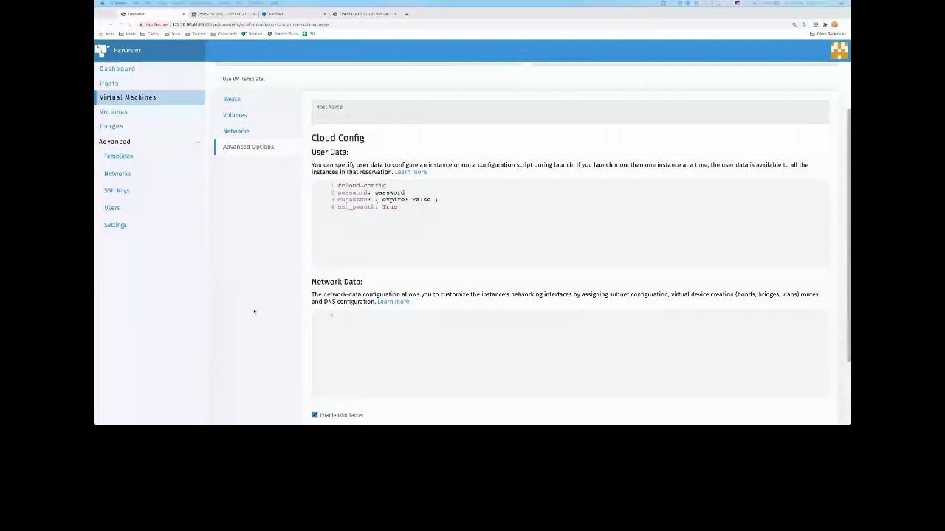
{"action": "left_click", "coordinate": [381, 315]}
{"action": "type", "text": "version: 1 config:   - type: physical     name: enp1s0     subnets:     - type: dhcp   - type: physical     name: enp2s0     subnets:     - type: dhcp"}
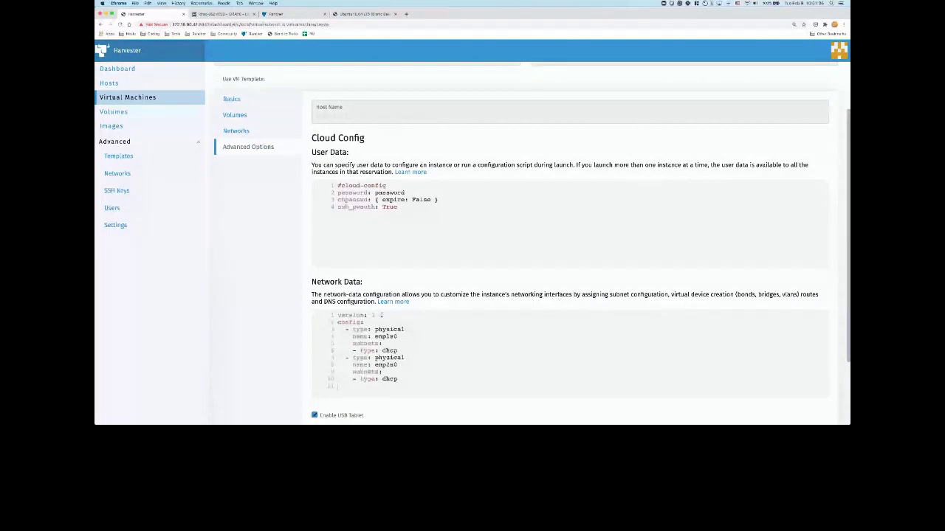
{"action": "scroll", "coordinate": [483, 350], "scroll_direction": "down", "scroll_amount": 1}
{"action": "scroll", "coordinate": [483, 351], "scroll_direction": "down", "scroll_amount": 2}
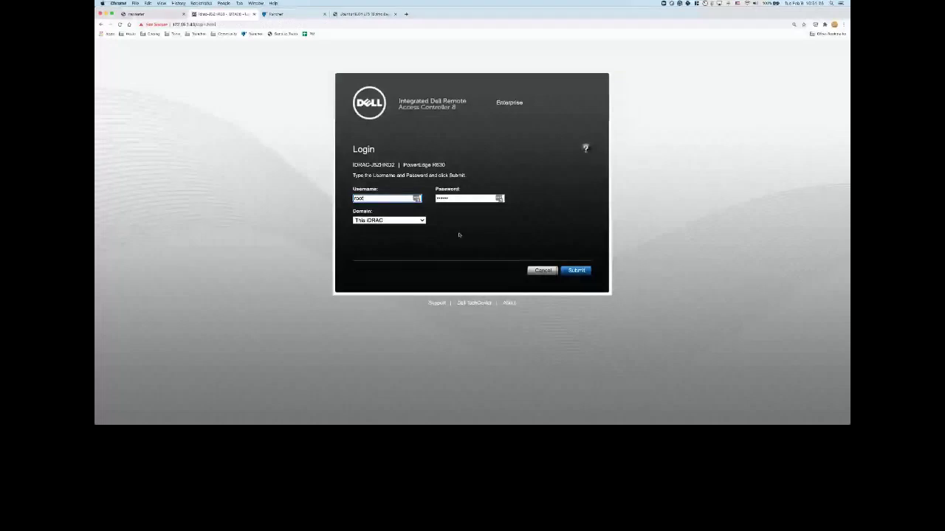
Sign in to the PowerEdge R630's iDRAC 8 and launch its Virtual Console.
{"action": "left_click", "coordinate": [577, 271]}
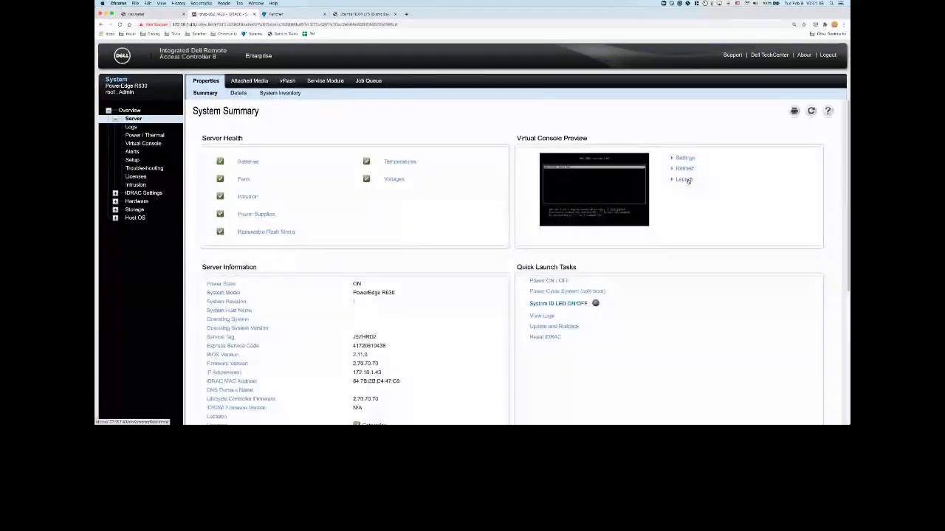
{"action": "left_click", "coordinate": [684, 179]}
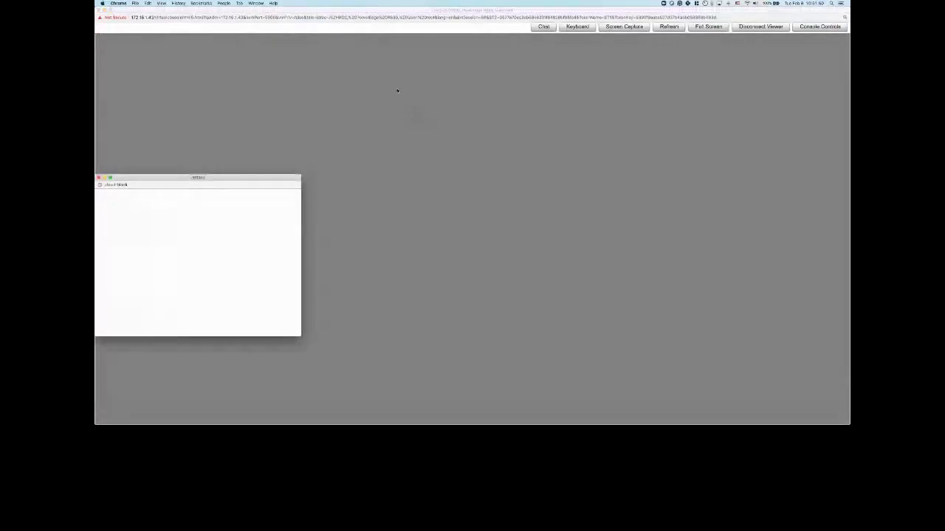
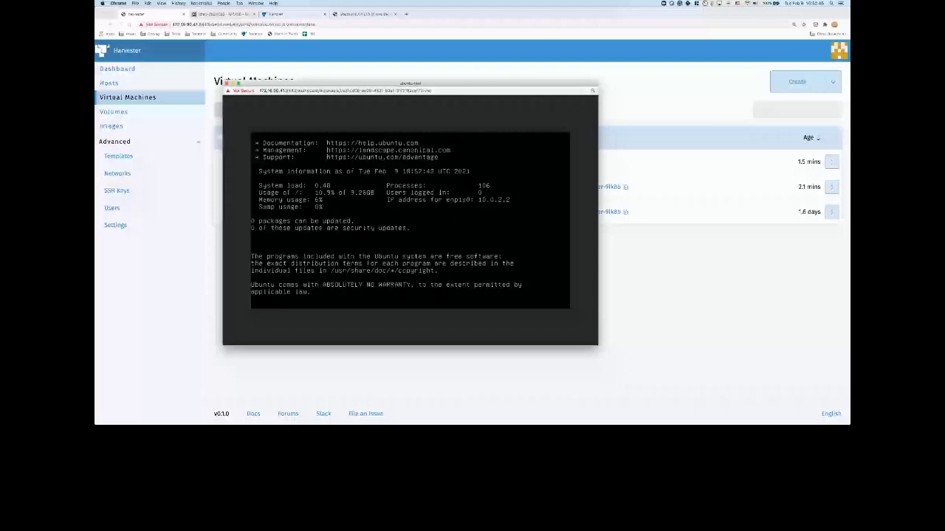
Close the VM console window to return to the Virtual Machines list.
{"action": "key", "text": "super+w"}
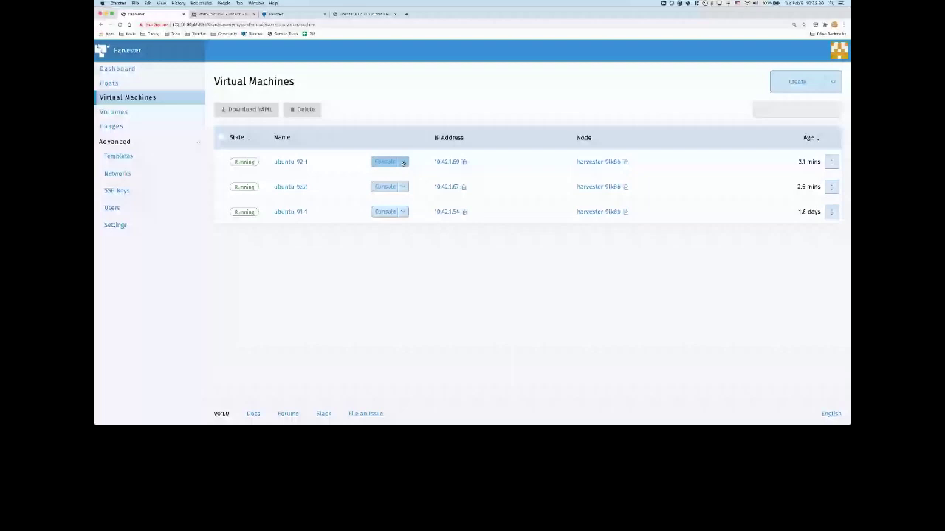
Show all open windows in Mission Control to reach the ubuntu-91-1 and ubuntu-92-1 consoles.
{"action": "key", "text": "ctrl+Up"}
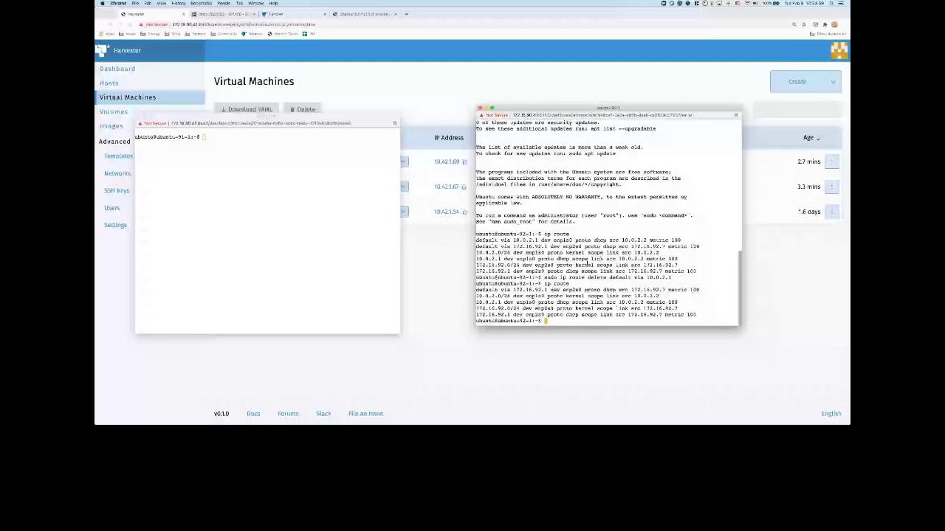
Run ip addr in both the ubuntu-92-1 and ubuntu-91-1 consoles to list their interfaces.
{"action": "type", "text": "ip addr"}
{"action": "key", "text": "Return"}
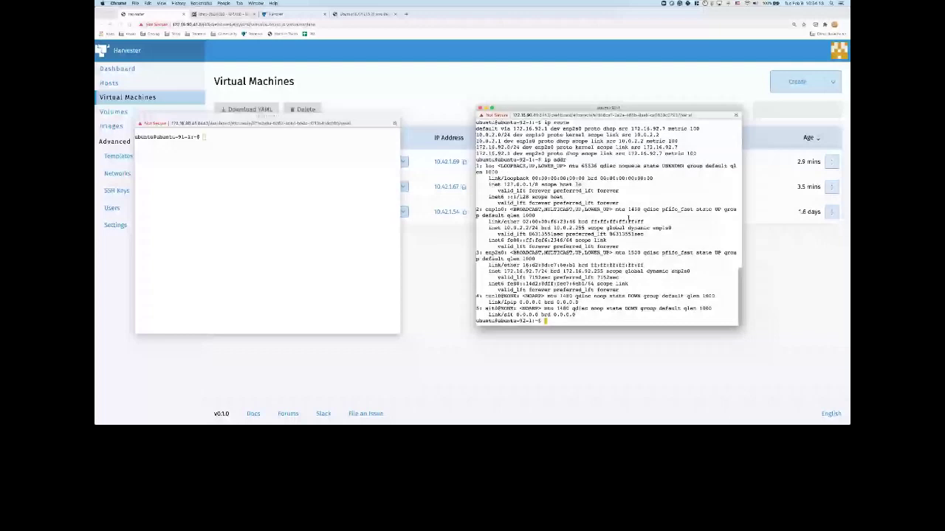
{"action": "left_click_drag", "start_coordinate": [602, 109], "coordinate": [572, 115]}
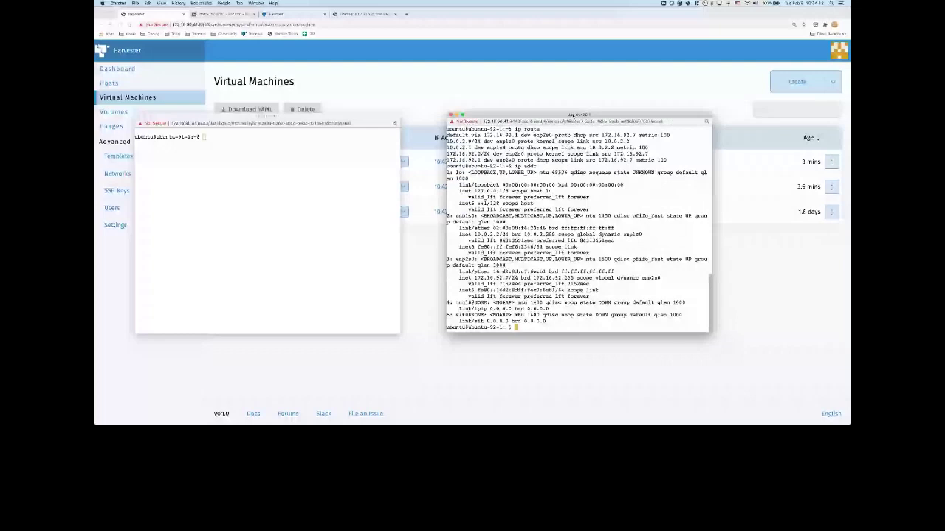
{"action": "left_click", "coordinate": [295, 231]}
{"action": "type", "text": "ip addr"}
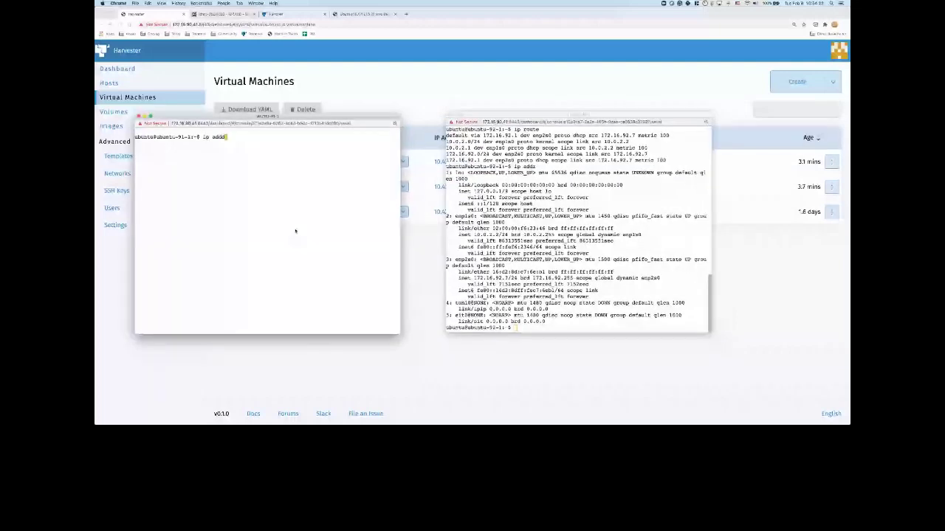
{"action": "key", "text": "Return"}
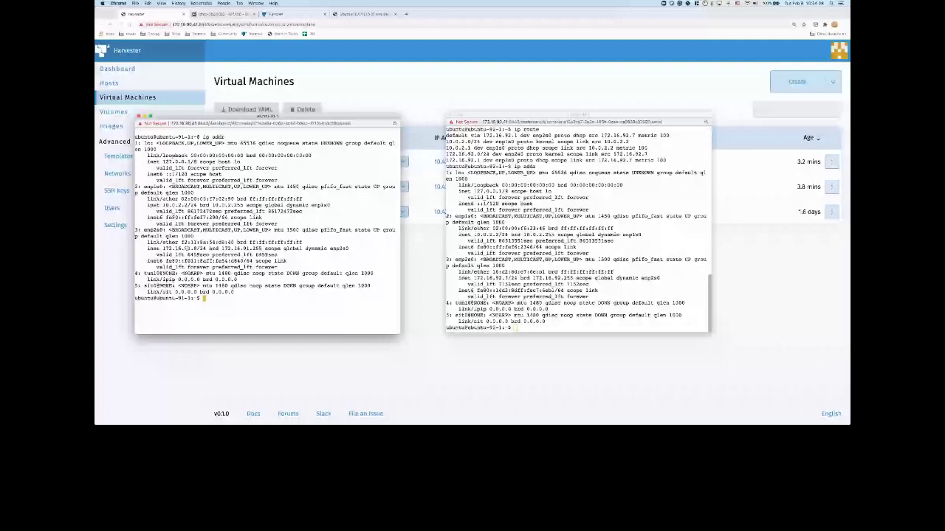
Show ubuntu-91-1's routing table with ip route, then enter a ping to 172.16.92.1 on ubuntu-92-1.
{"action": "left_click", "coordinate": [521, 279]}
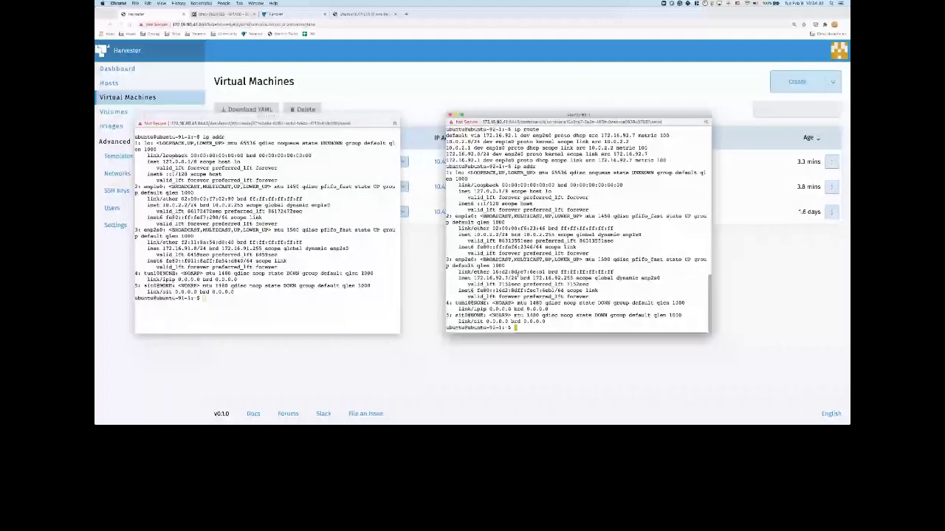
{"action": "key", "text": "super+grave"}
{"action": "type", "text": "ip route"}
{"action": "key", "text": "Return"}
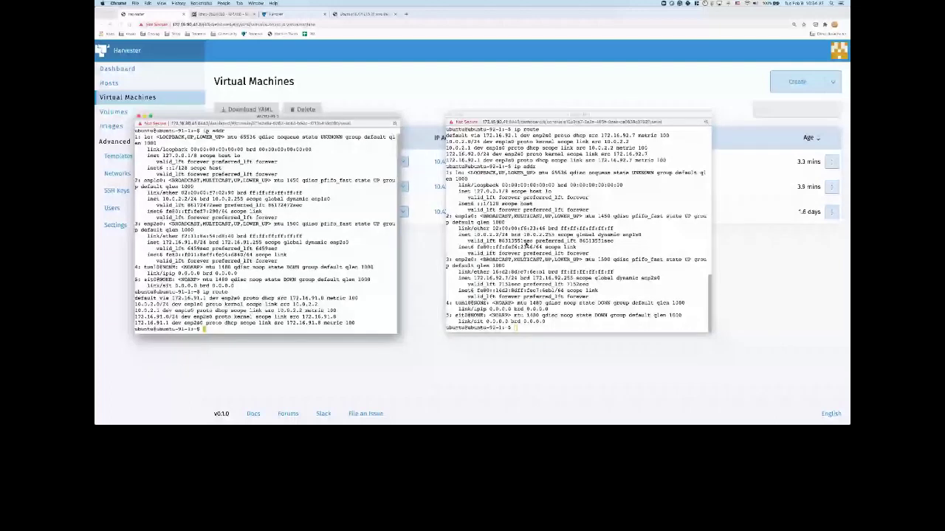
{"action": "key", "text": "super+grave"}
{"action": "type", "text": "ping 172.16"}
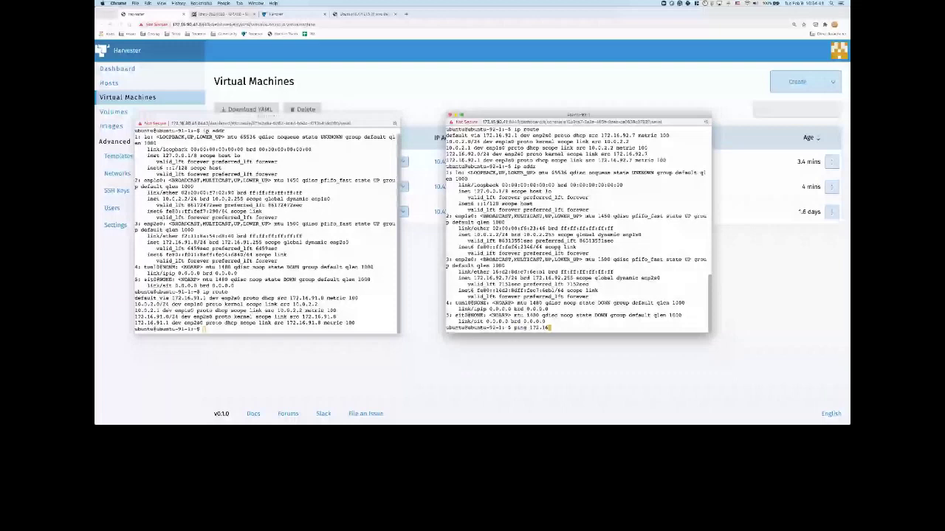
{"action": "type", "text": ".92.1"}
From ubuntu-92-1, ping gateway 172.16.92.1, then start pinging ubuntu-91-1 at 172.16.91.8.
{"action": "key", "text": "Return"}
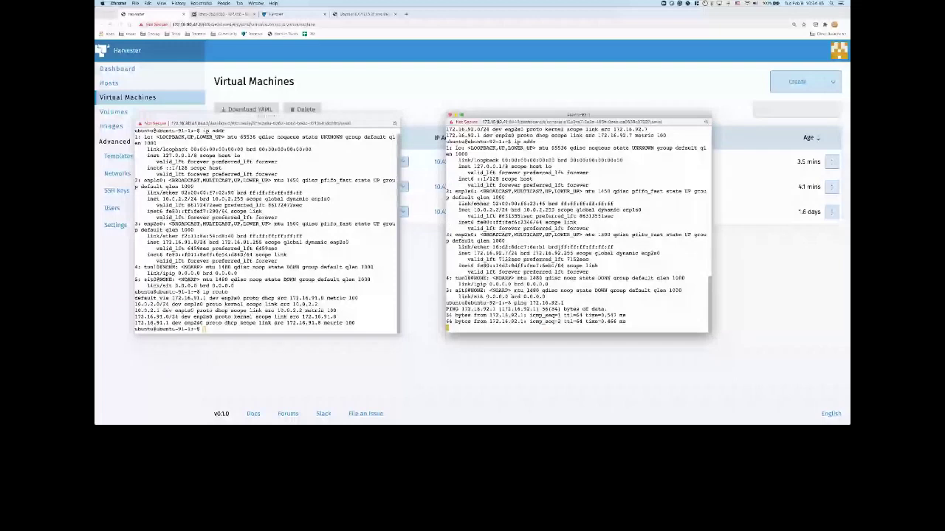
{"action": "key", "text": "ctrl+c"}
{"action": "type", "text": "ping 172.16.91."}
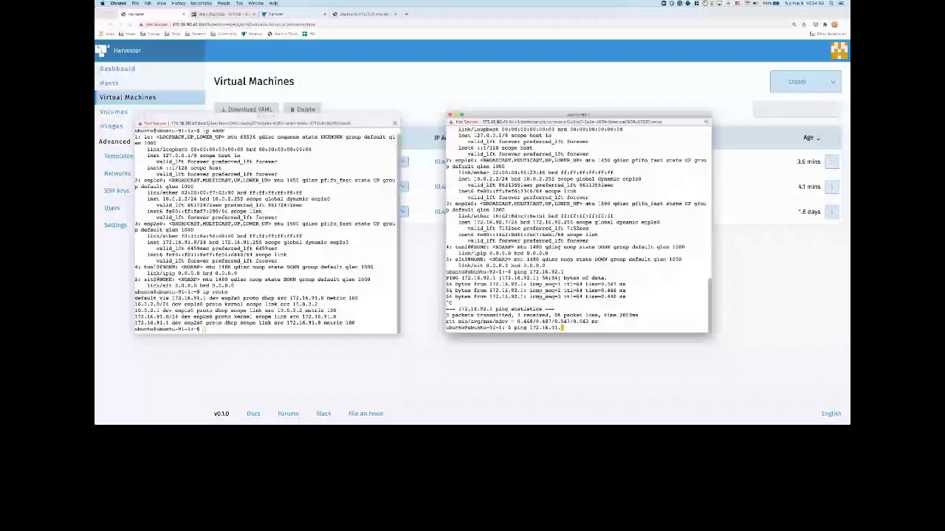
{"action": "type", "text": "8"}
{"action": "key", "text": "Return"}
Ping gateway 172.16.91.1 from ubuntu-91-1, then stop ubuntu-92-1's failing ping to 172.16.91.8.
{"action": "left_click", "coordinate": [279, 231]}
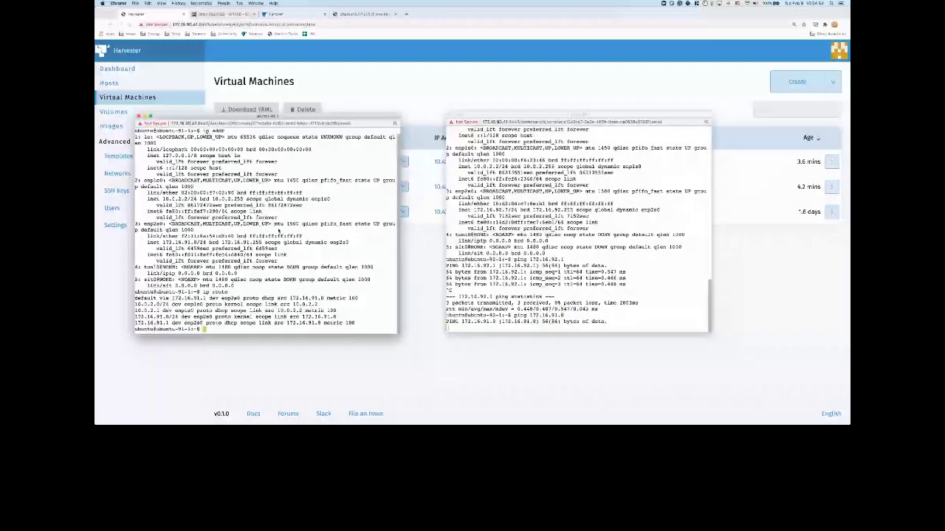
{"action": "type", "text": "ping 172.16.91.1"}
{"action": "key", "text": "Return"}
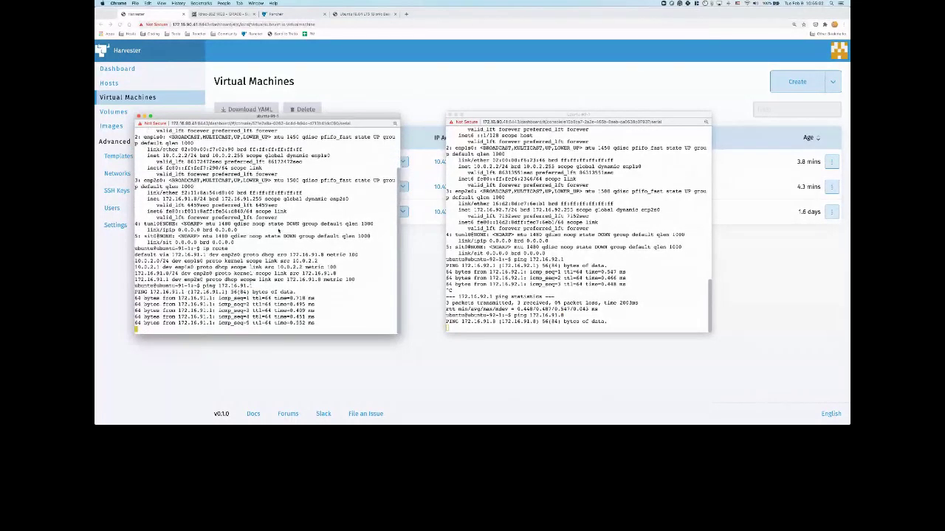
{"action": "key", "text": "ctrl+c"}
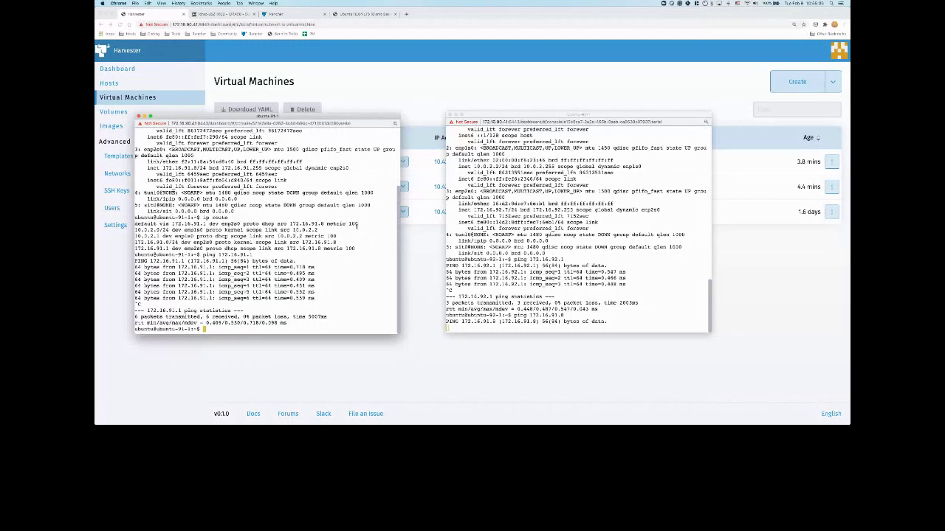
{"action": "left_click", "coordinate": [575, 222]}
{"action": "key", "text": "ctrl+c"}
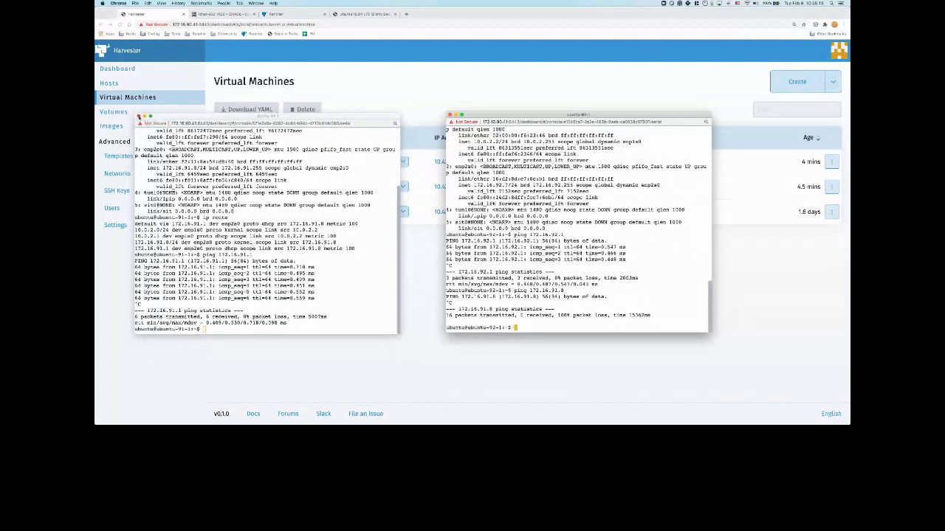
Close the ubuntu-91-1 and ubuntu-92-1 console windows.
{"action": "left_click", "coordinate": [138, 117]}
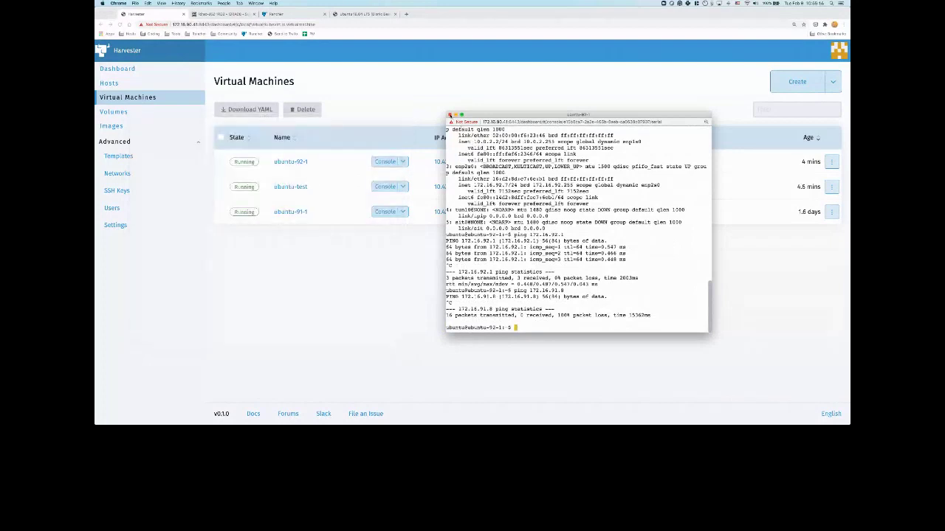
{"action": "left_click", "coordinate": [450, 116]}
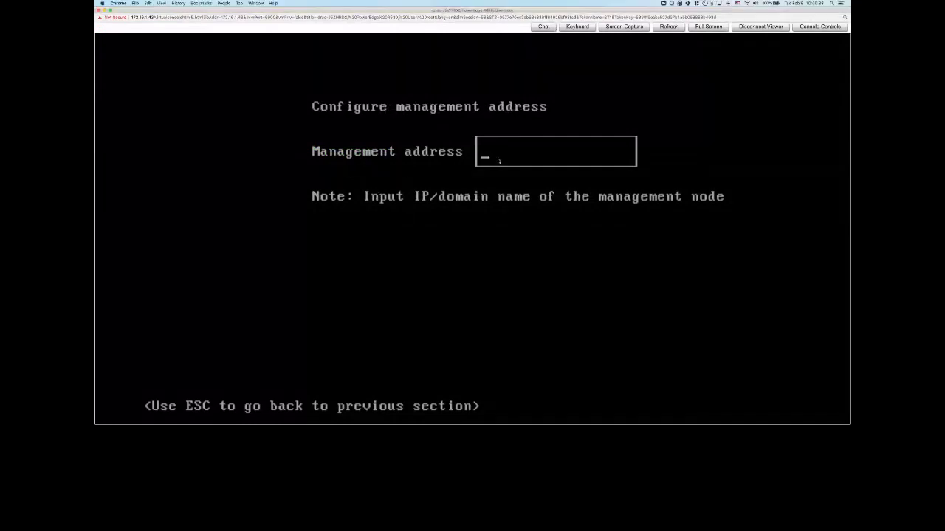
Set the installer's management address to 172.16.90.41 and enter the cluster token.
{"action": "type", "text": "172.16"}
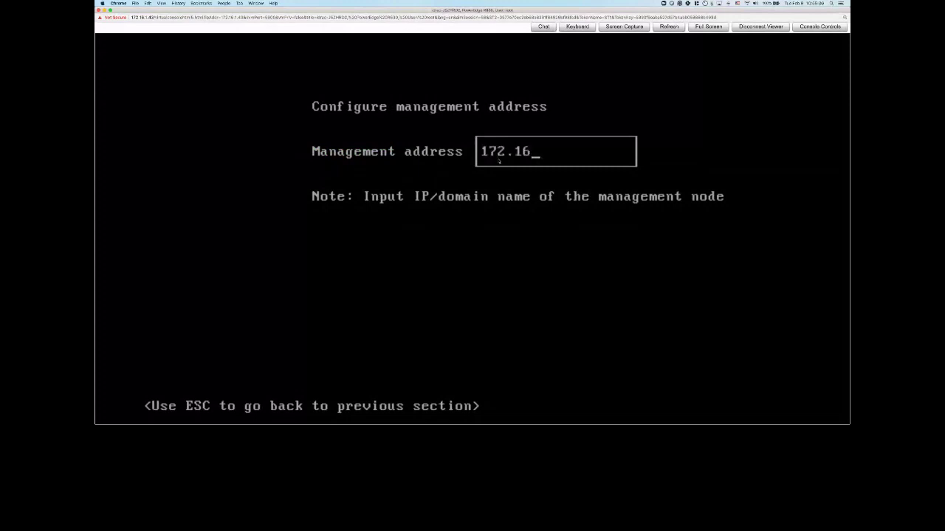
{"action": "type", "text": ".90.41"}
{"action": "key", "text": "Return"}
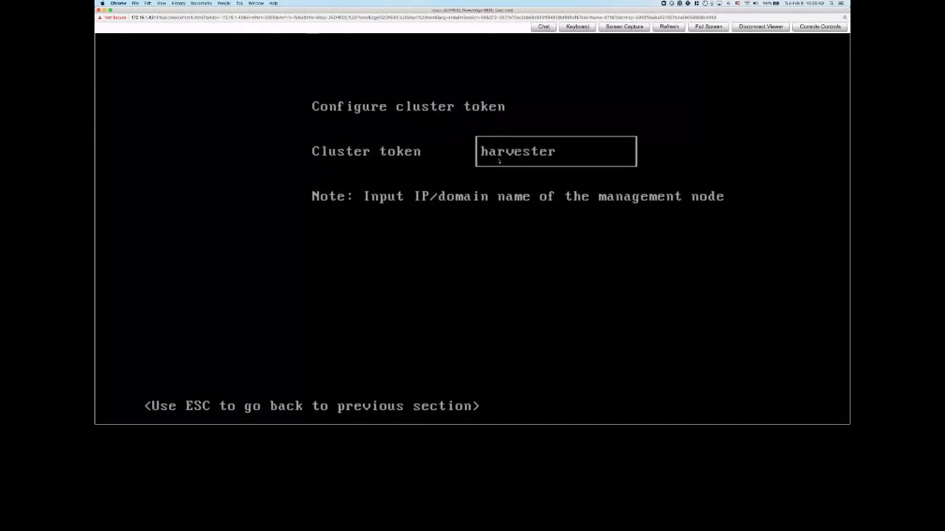
{"action": "key", "text": "Return"}
Enter and confirm the node password to reach the SSH key import step.
{"action": "type", "text": "**********"}
{"action": "key", "text": "Return"}
{"action": "type", "text": "****"}
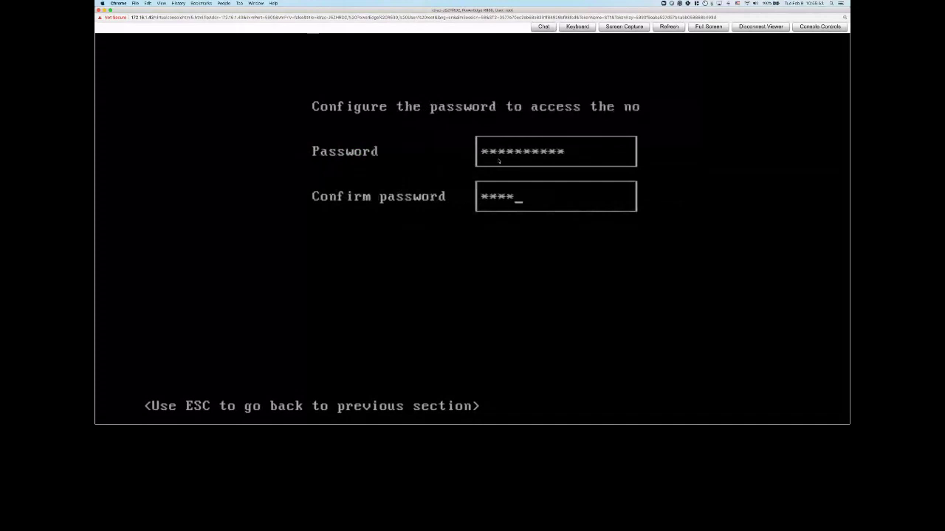
{"action": "type", "text": "******"}
{"action": "key", "text": "Return"}
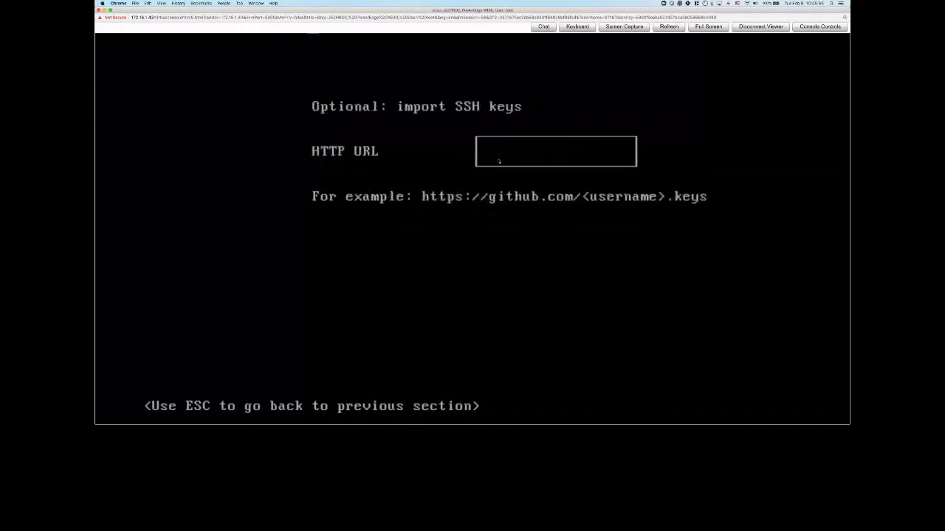